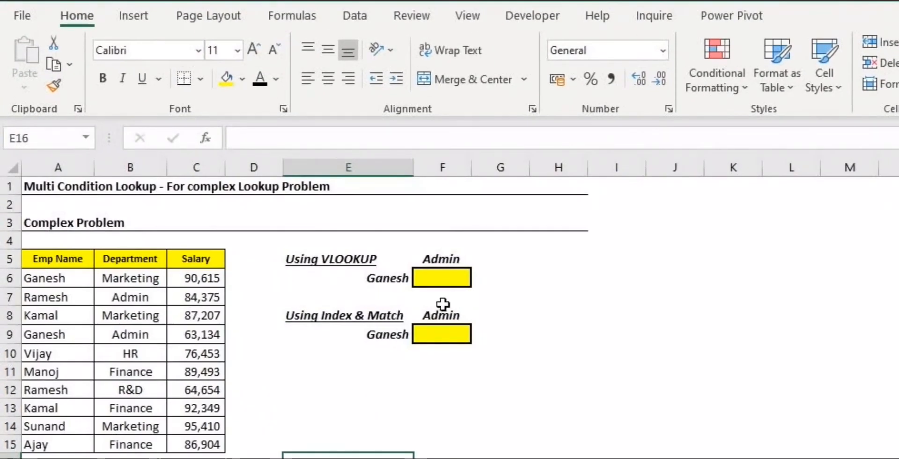
pyautogui.click(53, 283)
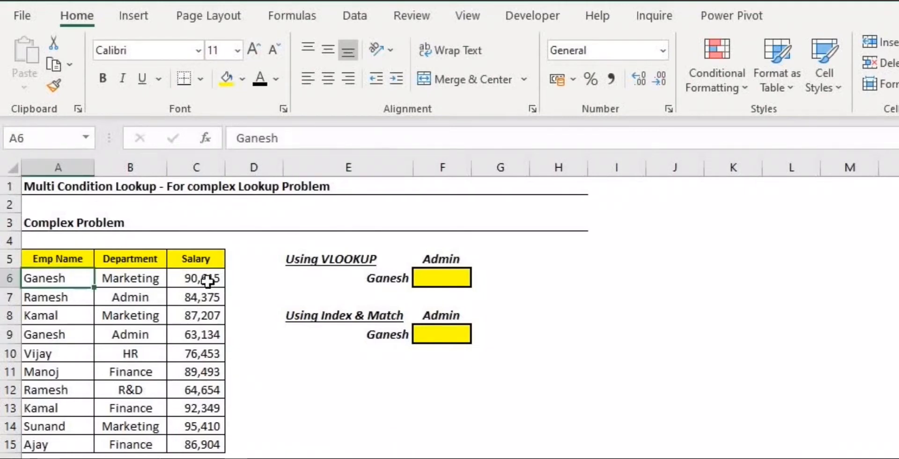
pyautogui.moveTo(208, 281); pyautogui.dragTo(204, 453)
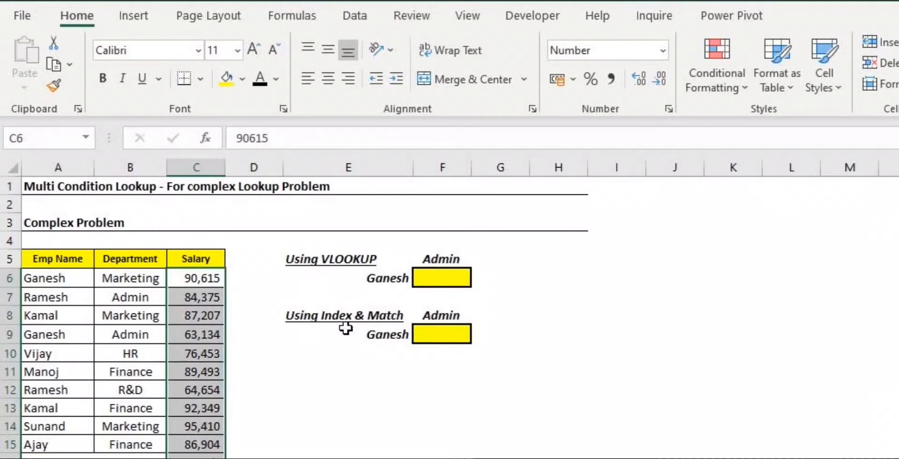
pyautogui.click(348, 259)
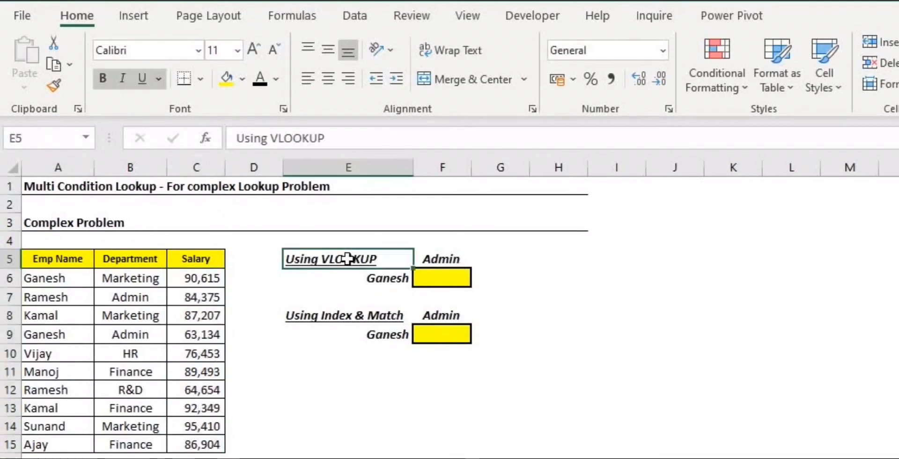
pyautogui.click(442, 281)
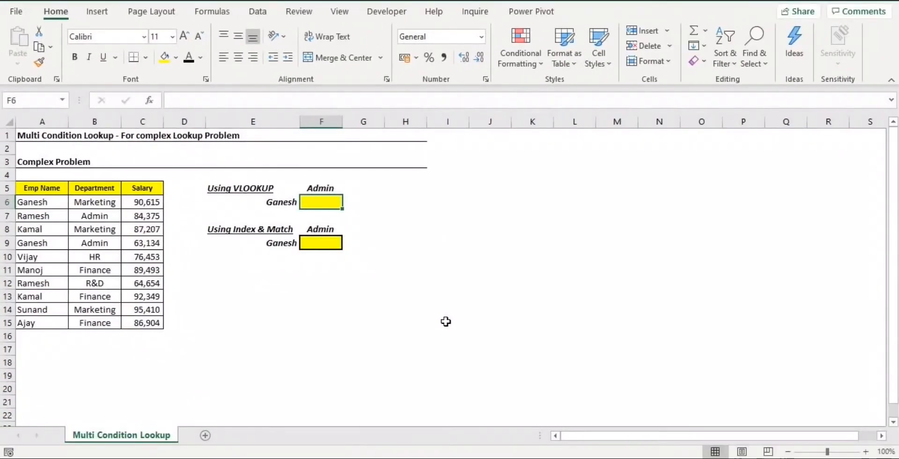
pyautogui.press('Left')
pyautogui.press('Right')
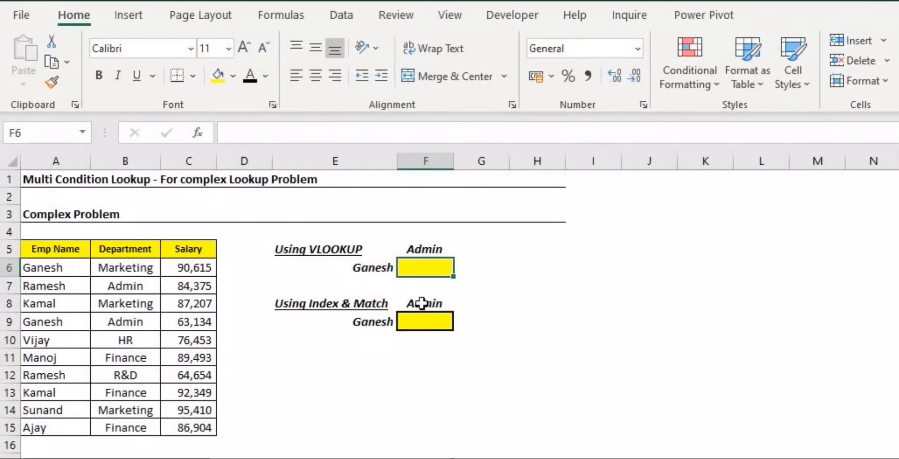
# Step: Insert a column before Salary and fill C6:C15 with the name and department joined, starting from =A6&B6
pyautogui.click(193, 160)
pyautogui.hotkey('ctrl', 'shift', '+')
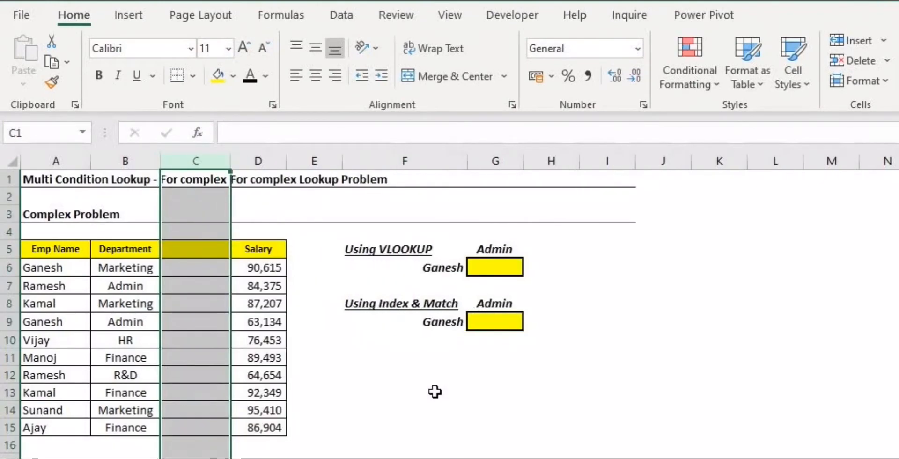
pyautogui.click(207, 267)
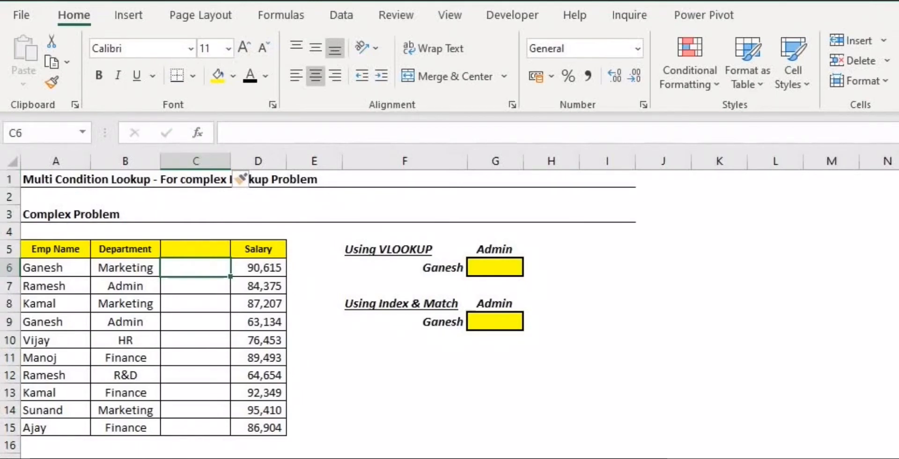
pyautogui.write('=')
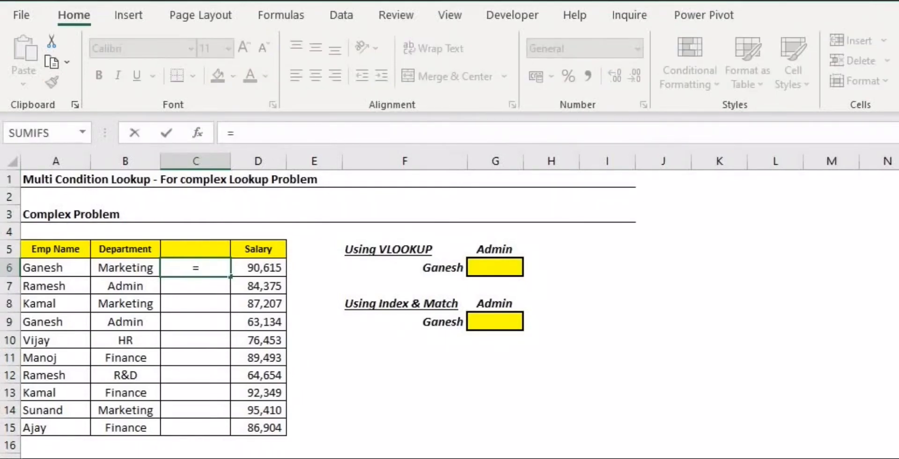
pyautogui.press('Left')
pyautogui.press('Left')
pyautogui.write('&')
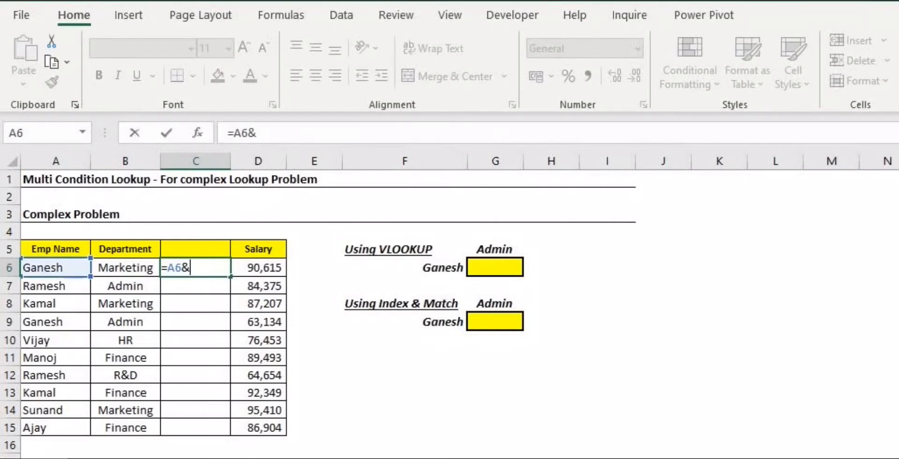
pyautogui.press('Left')
pyautogui.hotkey('ctrl', 'Return')
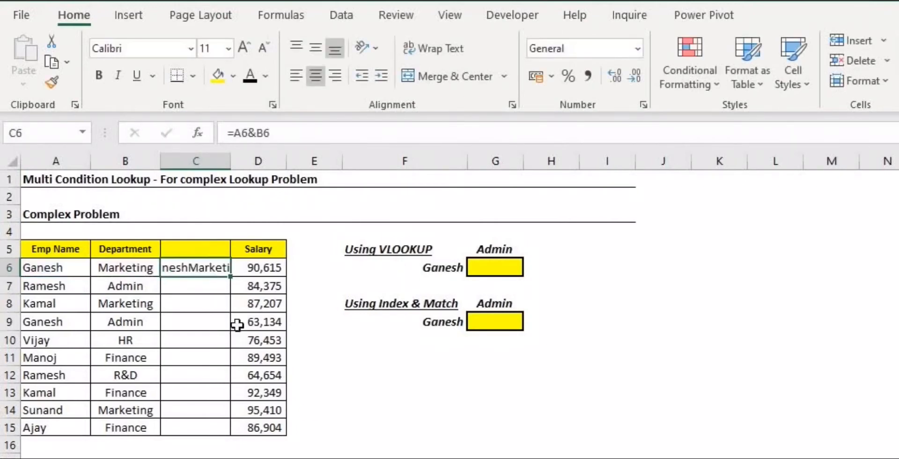
pyautogui.moveTo(231, 281); pyautogui.dragTo(238, 428)
# Step: Title the new column "Helper" in C5 and fit its width to the contents
pyautogui.click(195, 253)
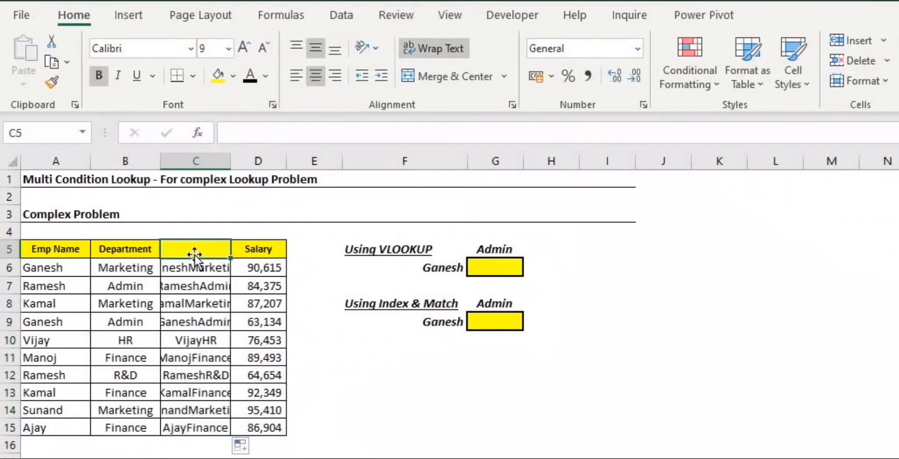
pyautogui.write('Helper')
pyautogui.hotkey('ctrl', 'Return')
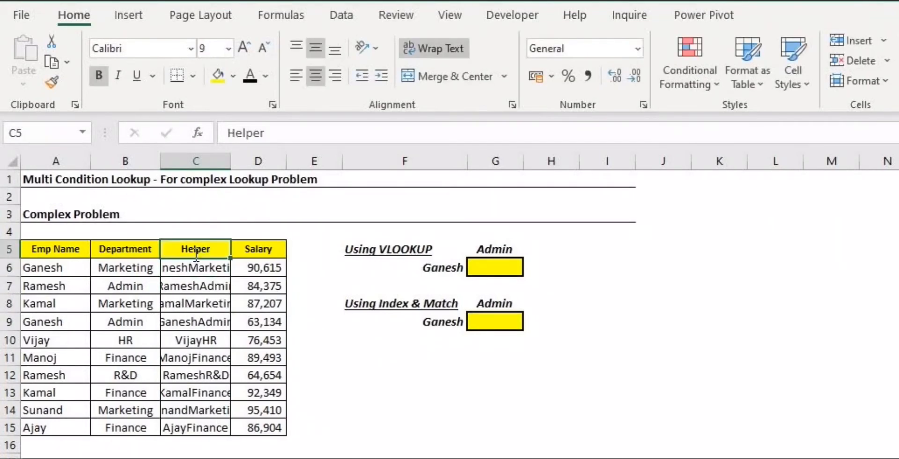
pyautogui.doubleClick(231, 161)
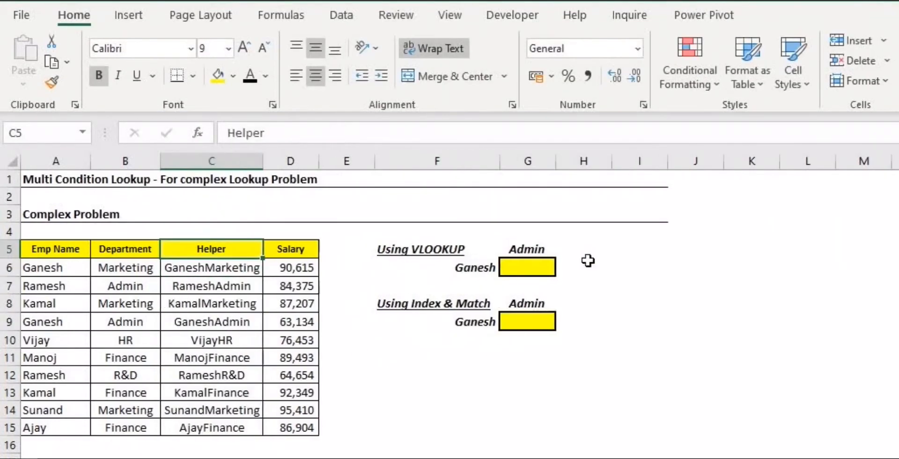
# Step: Delete the Helper column from the sheet
pyautogui.click(518, 267)
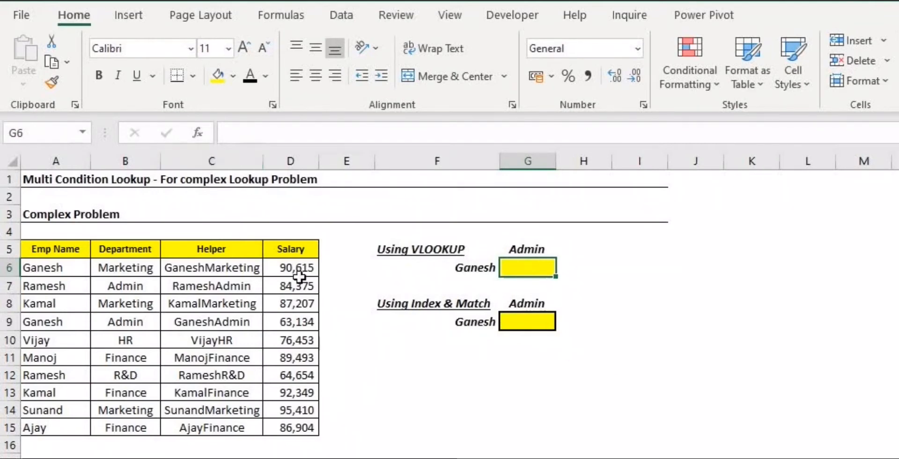
pyautogui.click(237, 161)
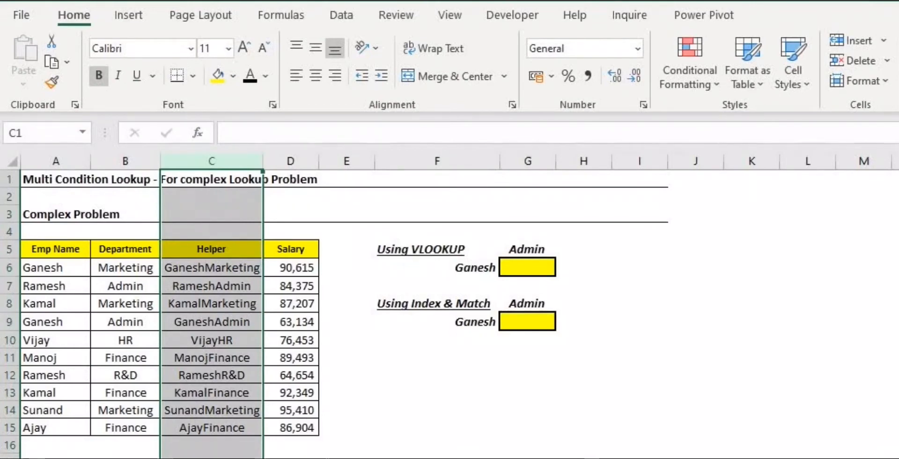
pyautogui.hotkey('ctrl', '-')
# Step: Start a VLOOKUP formula in F6 with E6&F5 as the combined lookup value
pyautogui.click(421, 267)
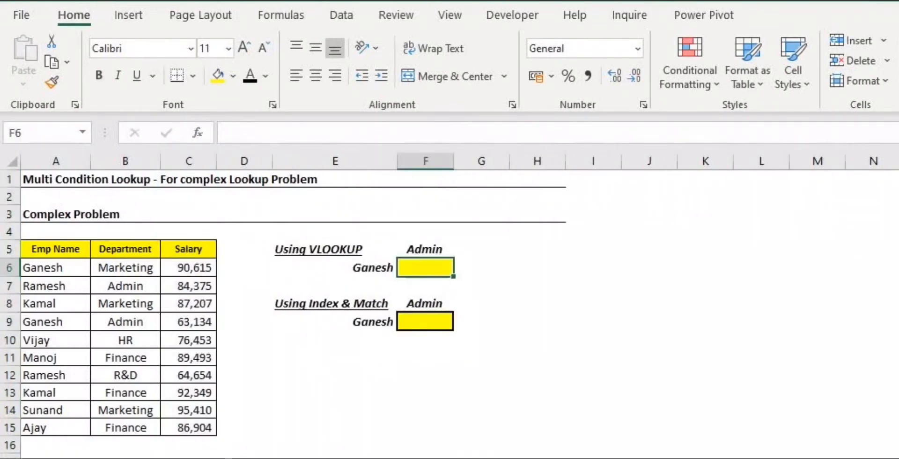
pyautogui.write('=')
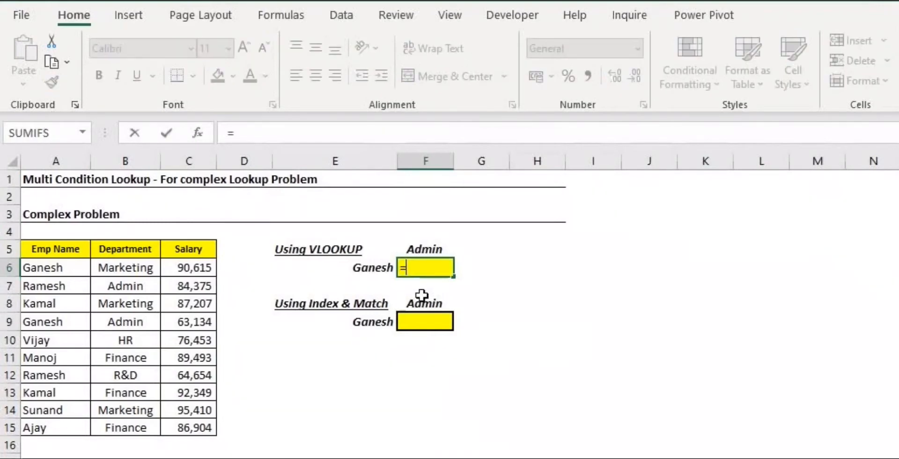
pyautogui.write('vlookup(')
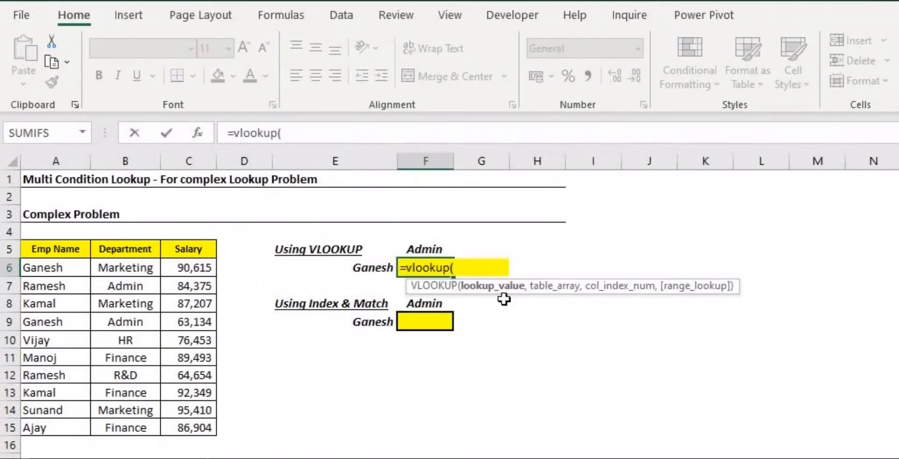
pyautogui.click(372, 270)
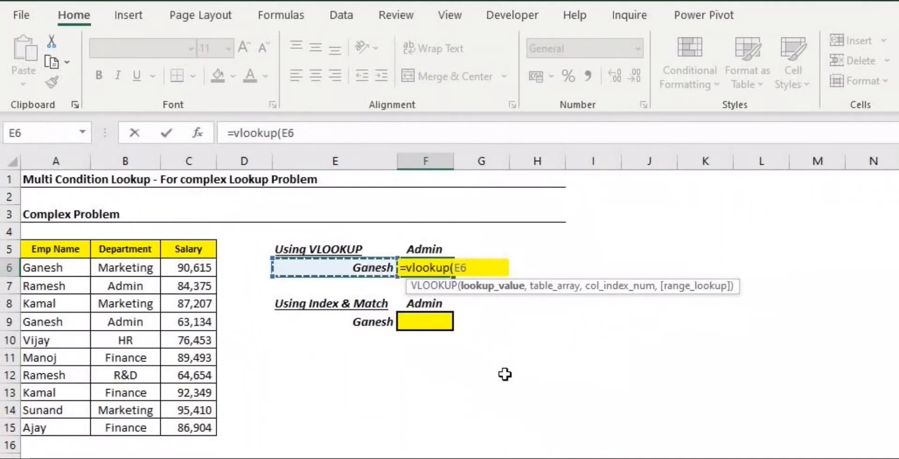
pyautogui.write('&')
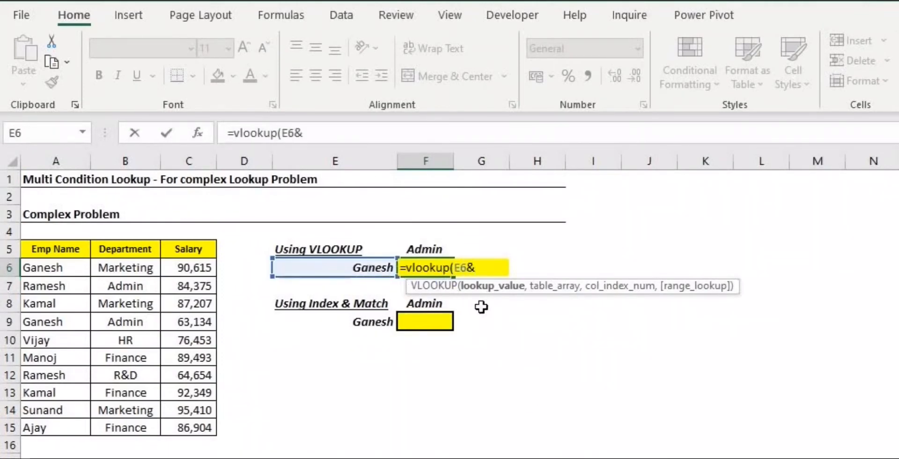
pyautogui.click(416, 247)
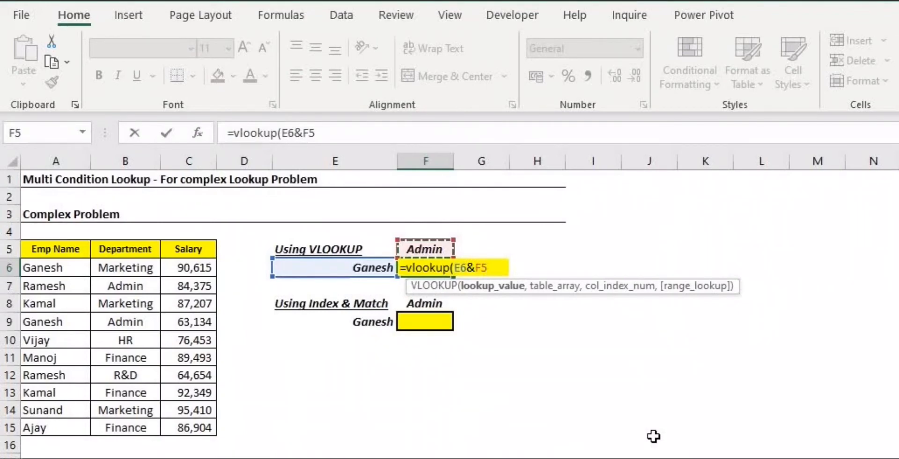
pyautogui.write(',')
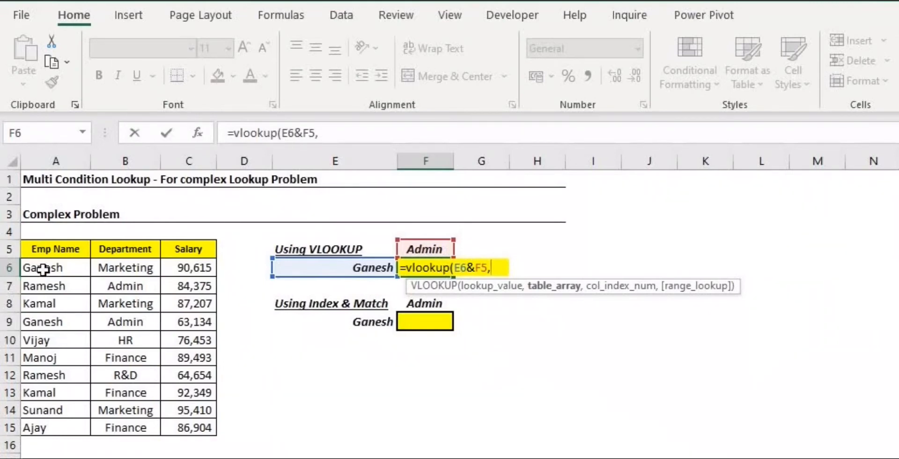
pyautogui.moveTo(42, 265); pyautogui.dragTo(194, 425)
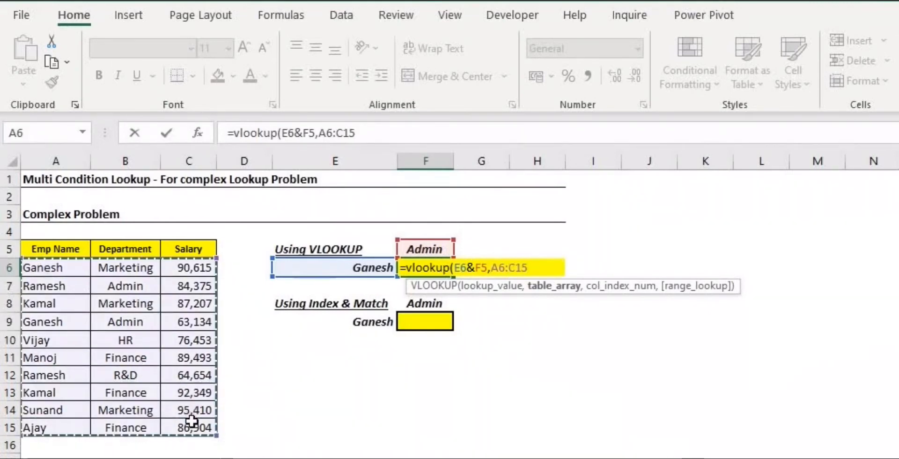
pyautogui.click(374, 134)
pyautogui.press('BackSpace')
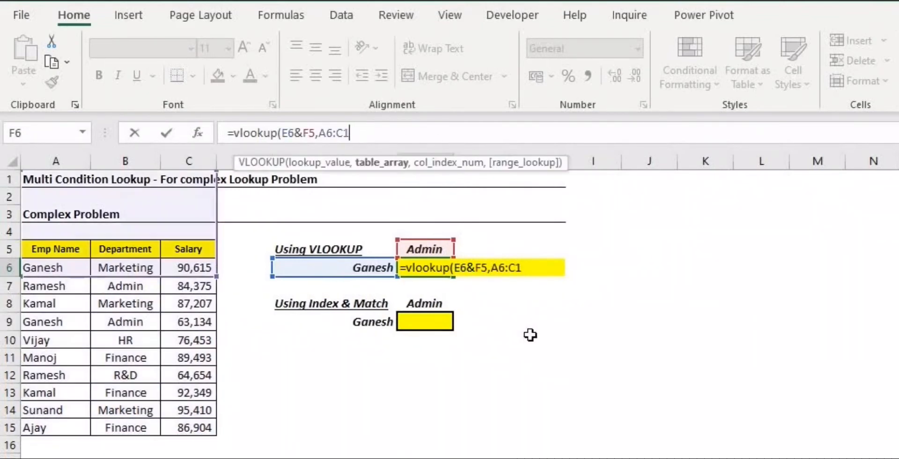
pyautogui.press('BackSpace')
pyautogui.press('BackSpace')
pyautogui.press('BackSpace')
pyautogui.press('BackSpace')
pyautogui.press('BackSpace')
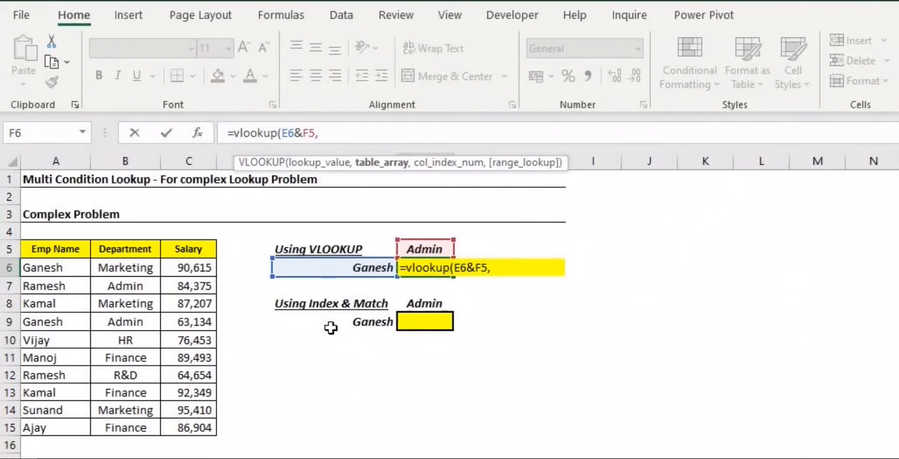
# Step: Nest a CHOOSE function with index array {1,2} as the table array of the VLOOKUP in F6
pyautogui.write('choos')
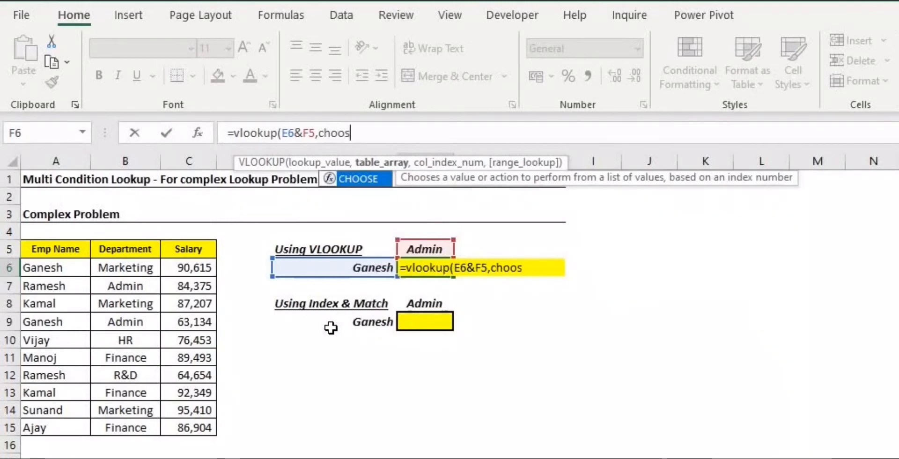
pyautogui.write('e({1')
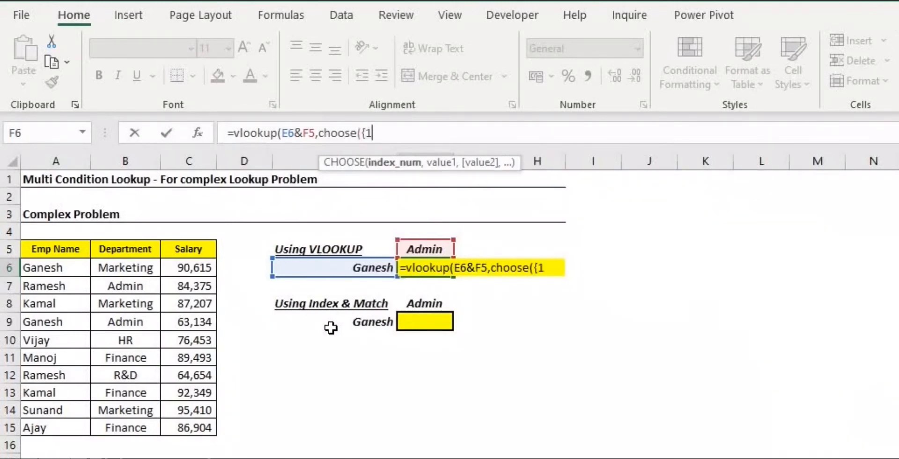
pyautogui.write(',2}')
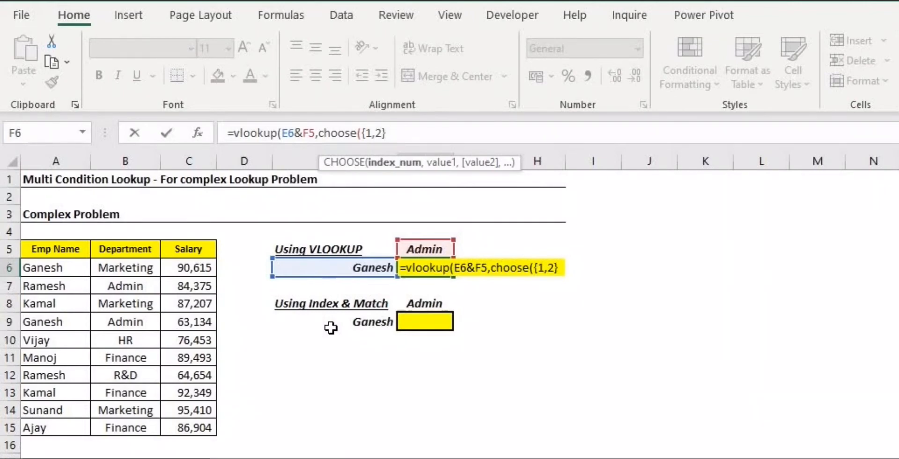
pyautogui.write(',')
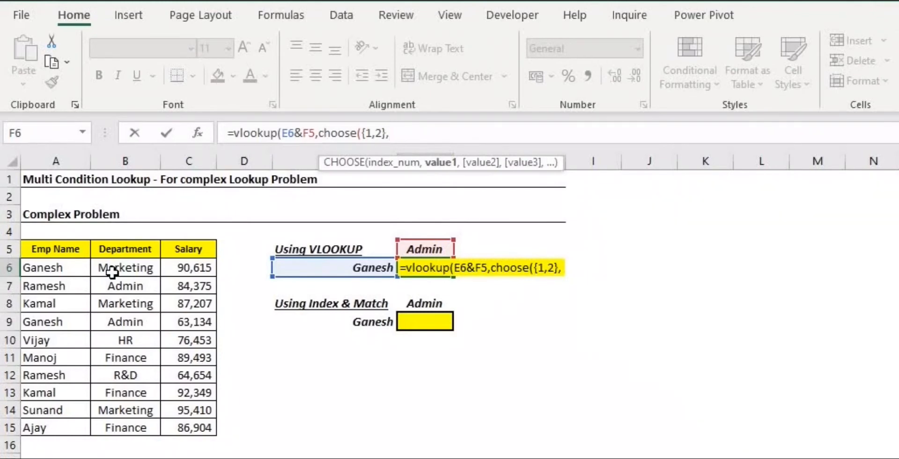
# Step: Give CHOOSE the joined ranges A6:A15&B6:B15 and the salary range C6:C15 as its two values, and close the table array argument
pyautogui.moveTo(62, 268); pyautogui.dragTo(61, 427)
pyautogui.write('&')
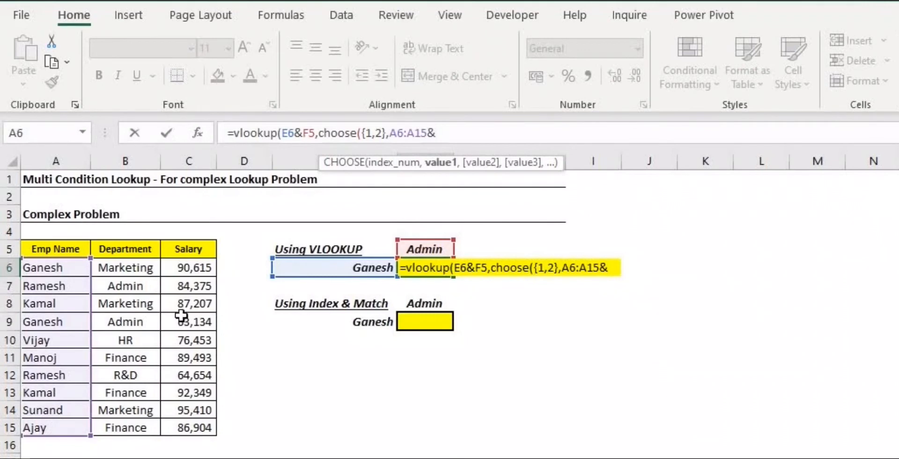
pyautogui.moveTo(127, 265); pyautogui.dragTo(129, 427)
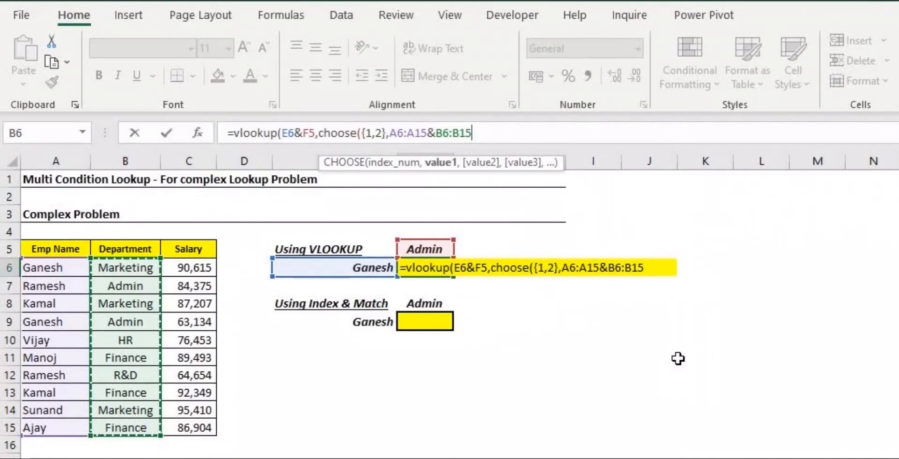
pyautogui.write(',')
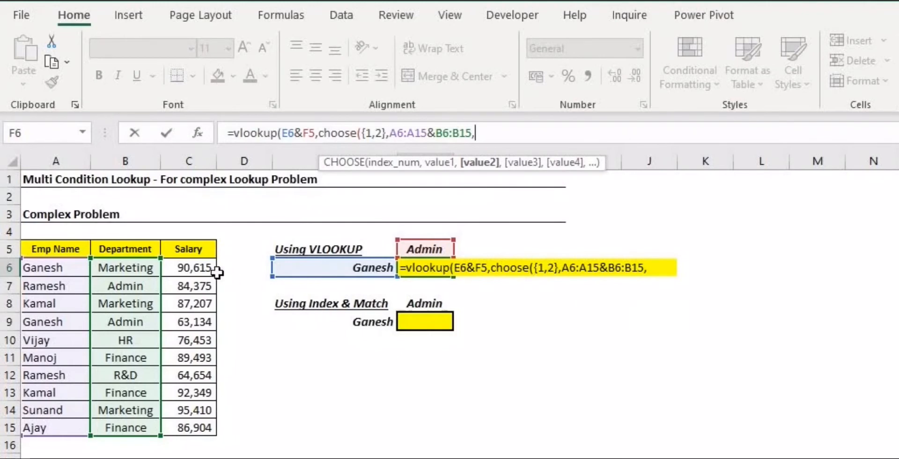
pyautogui.moveTo(201, 269); pyautogui.dragTo(202, 426)
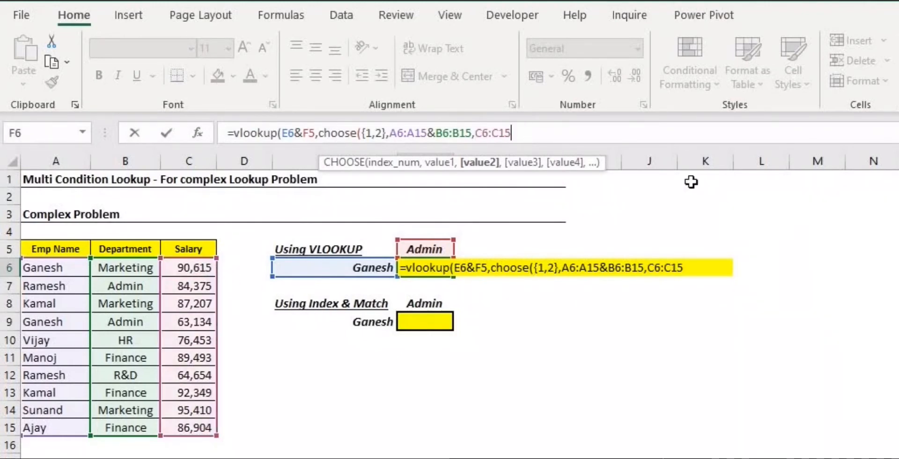
pyautogui.write(')')
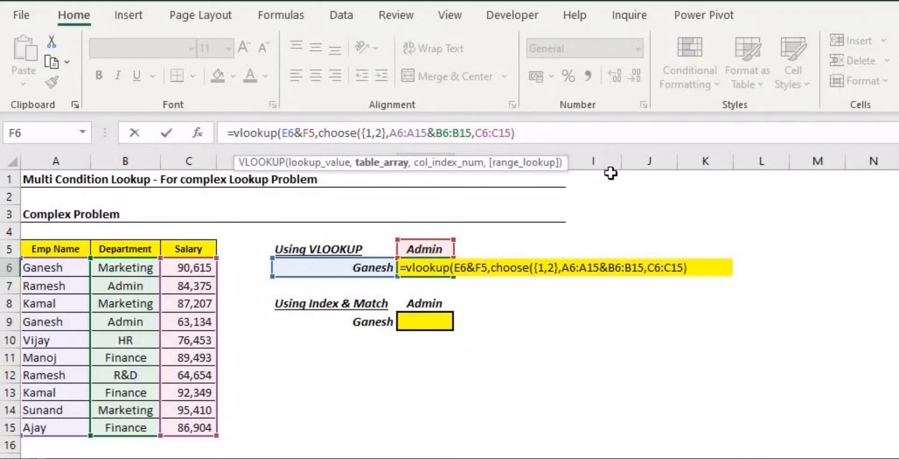
pyautogui.write(',')
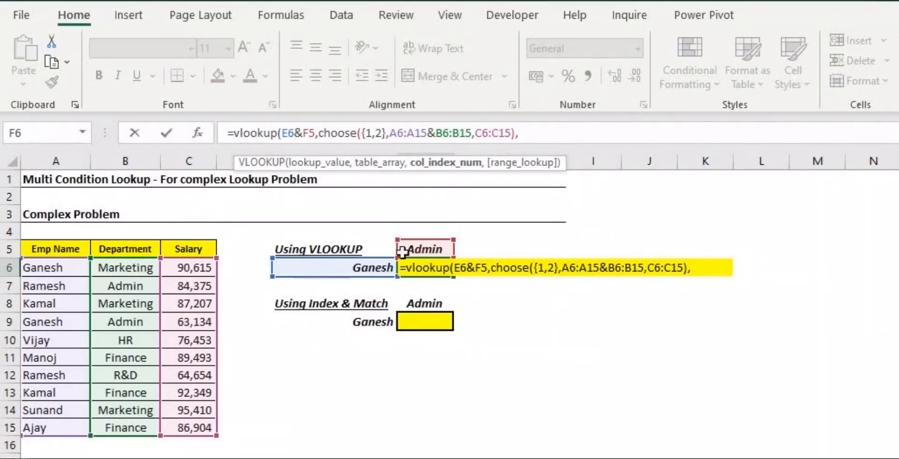
# Step: Finish the VLOOKUP in F6 with column index 2 and FALSE for an exact match, and enter the formula
pyautogui.write('2')
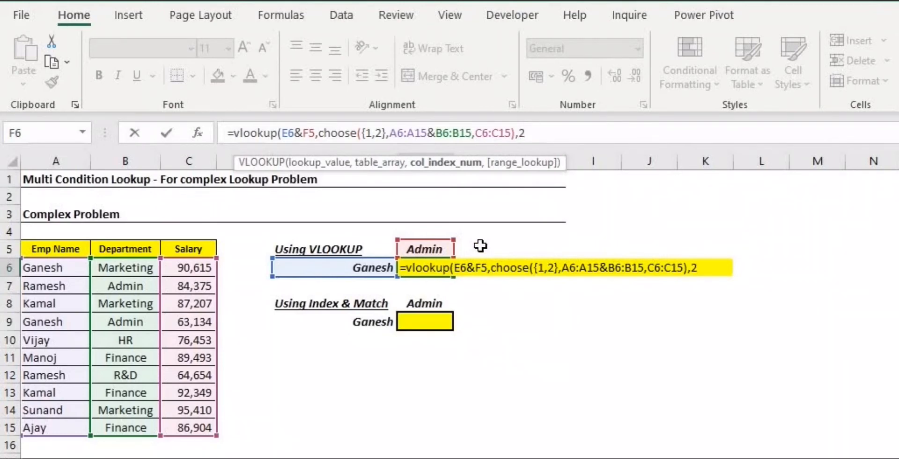
pyautogui.write(',')
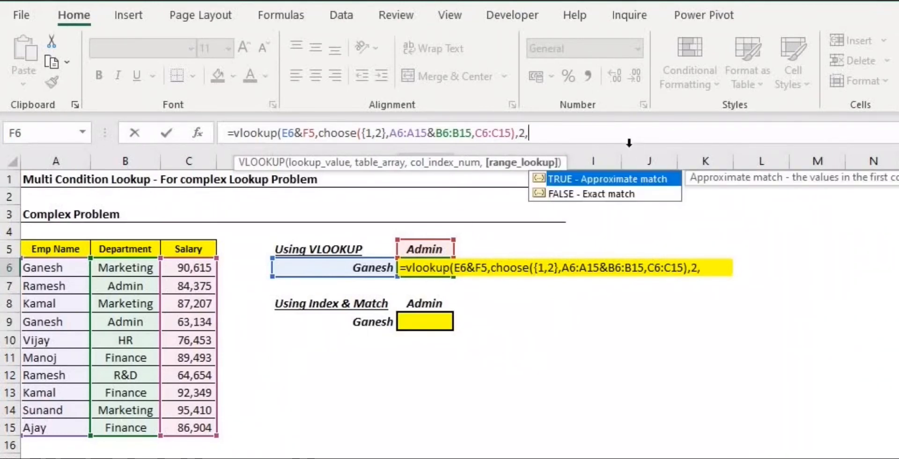
pyautogui.doubleClick(588, 193)
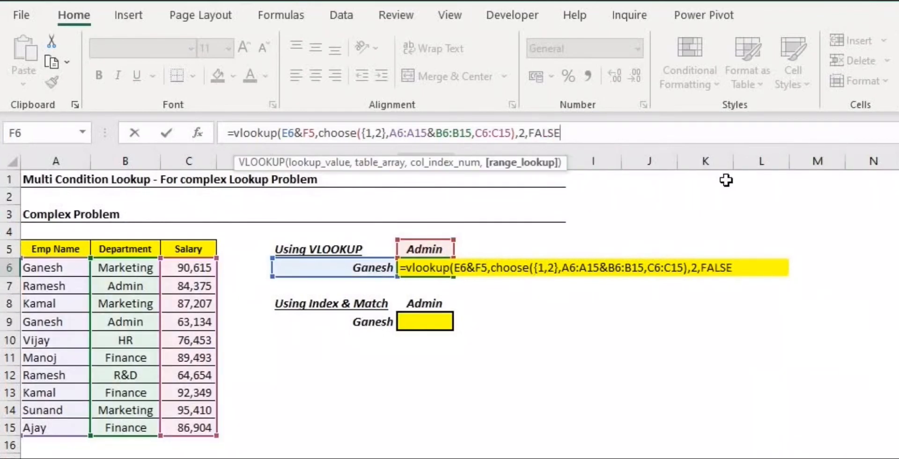
pyautogui.write(')')
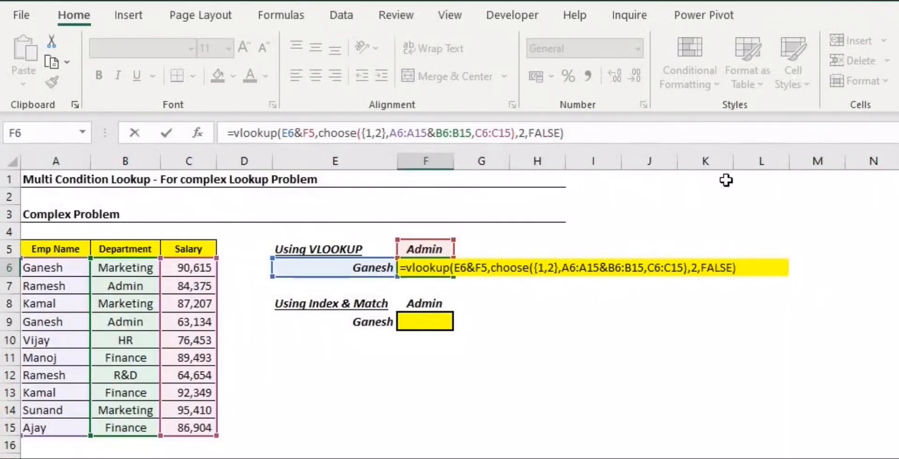
pyautogui.press('Return')
pyautogui.press('Up')
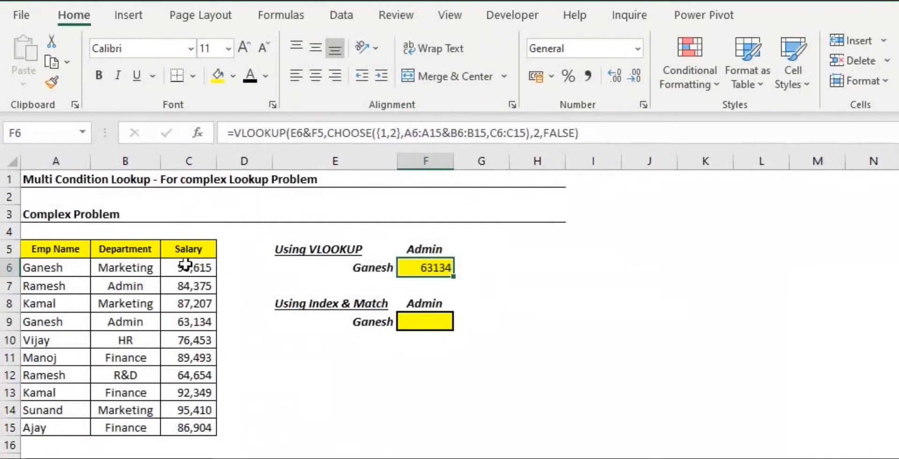
# Step: Compare the F6 result for the name in E6 and department in F5 with the matching record in row 9
pyautogui.click(361, 267)
pyautogui.keyDown('ctrl'); pyautogui.click(447, 249); pyautogui.keyUp('ctrl')
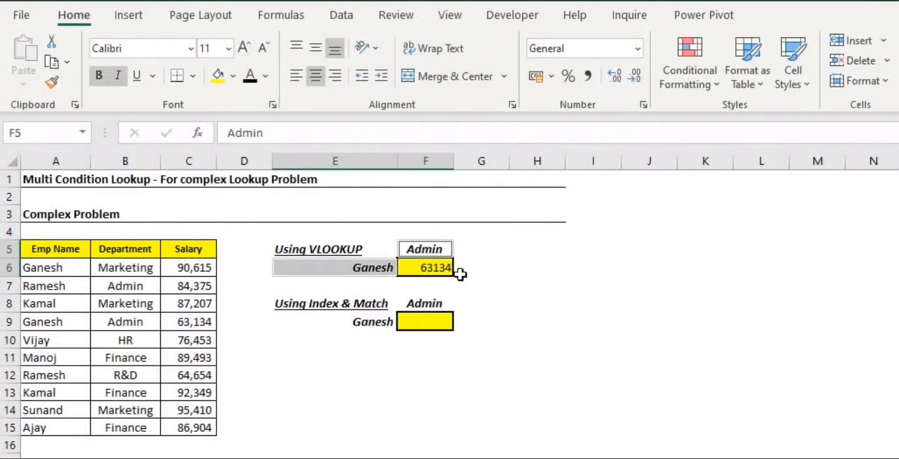
pyautogui.click(435, 269)
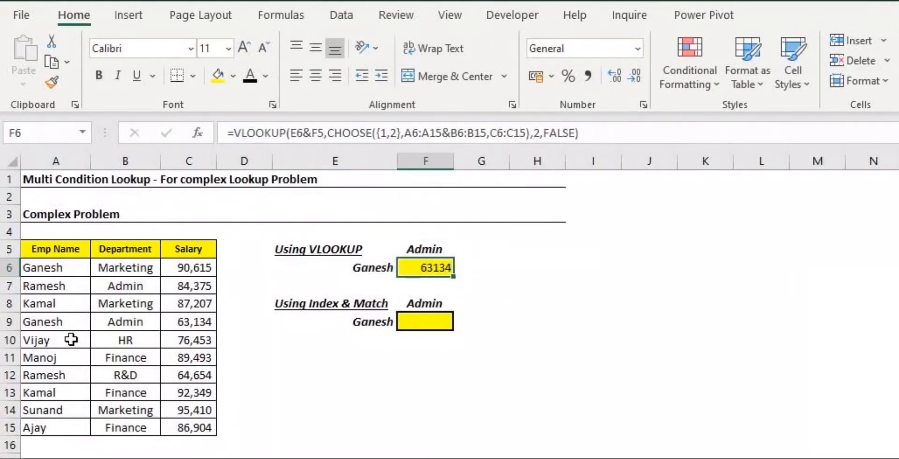
pyautogui.moveTo(60, 322); pyautogui.dragTo(103, 326)
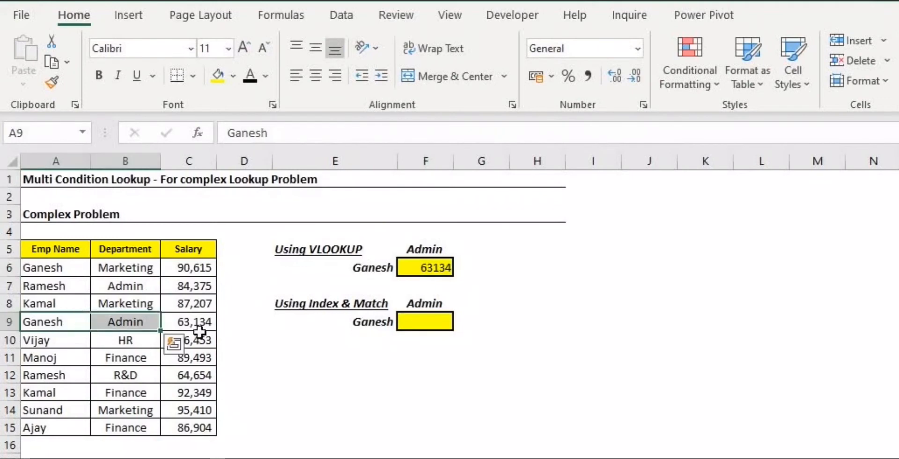
pyautogui.click(199, 324)
pyautogui.click(417, 268)
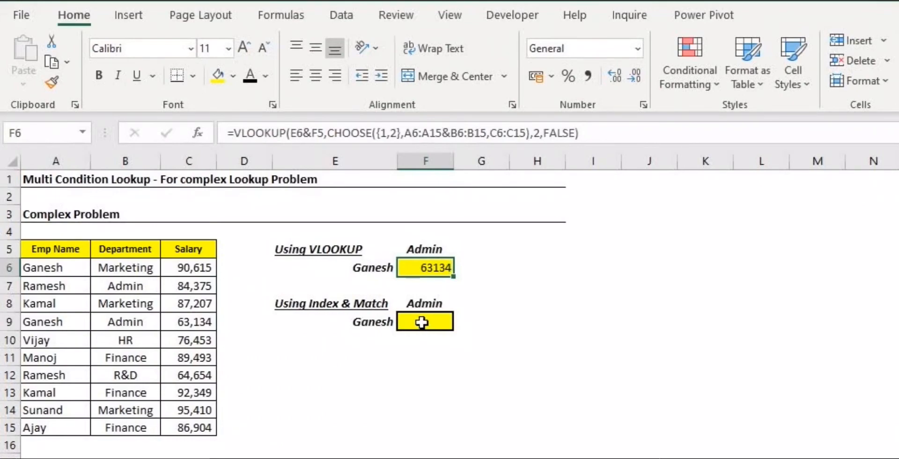
# Step: Start an INDEX formula in F9 with the salary range C6:C15 as its array
pyautogui.click(423, 322)
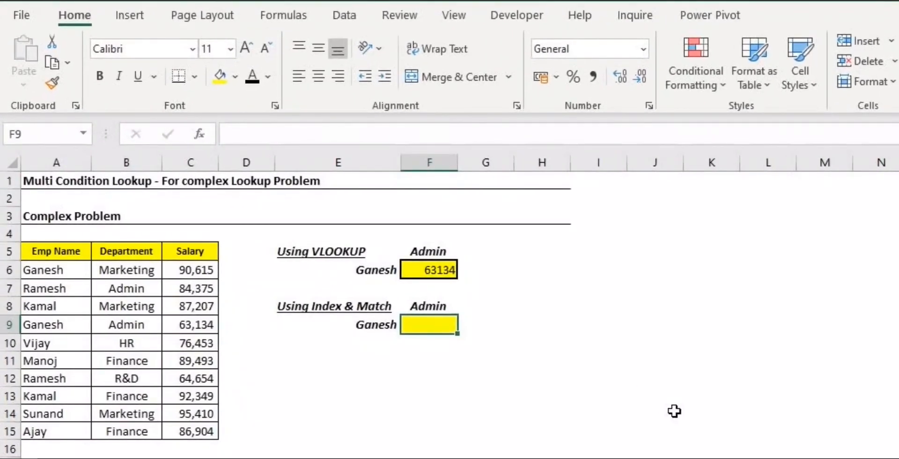
pyautogui.write('=i')
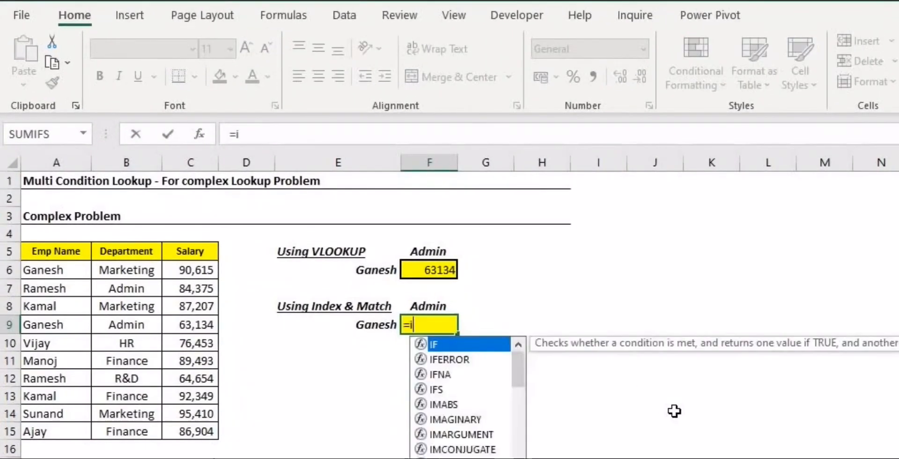
pyautogui.write('ndex(')
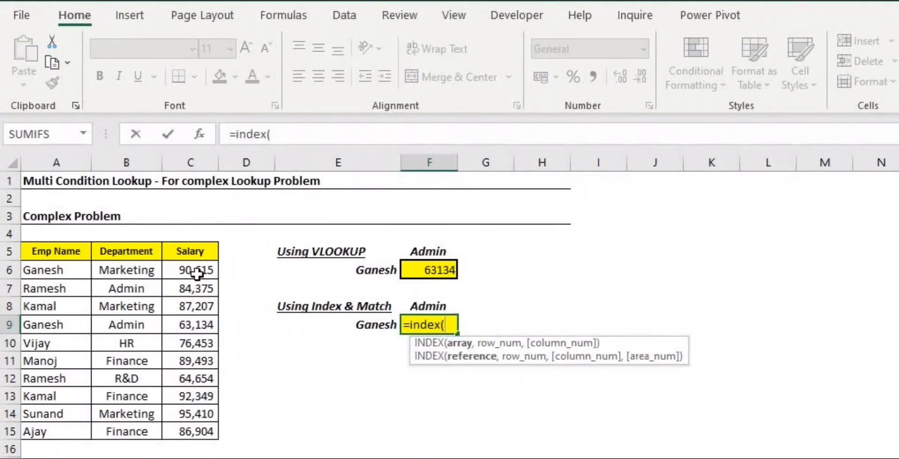
pyautogui.moveTo(196, 274); pyautogui.dragTo(202, 427)
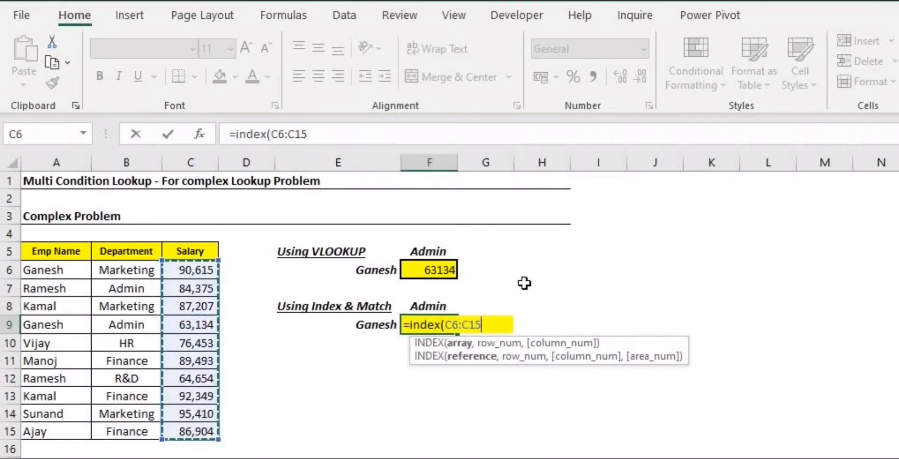
pyautogui.write(',')
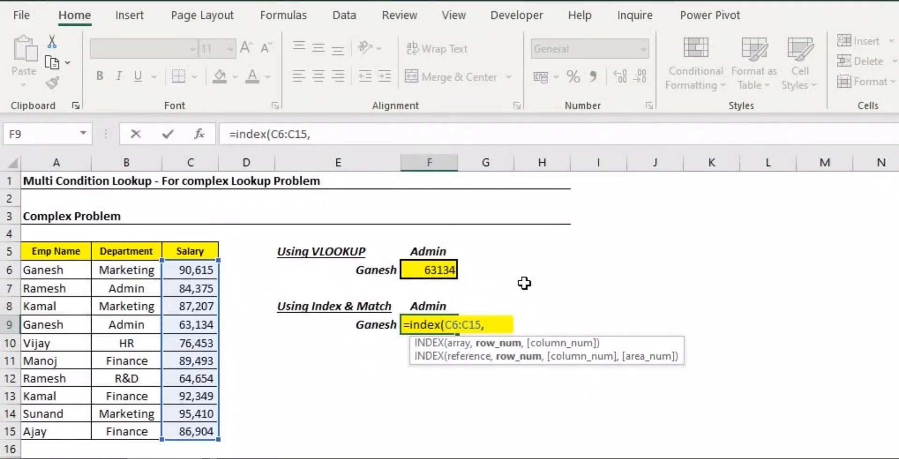
# Step: Nest a MATCH function as the row number of INDEX, with E9&F8 as the combined lookup value
pyautogui.write('match(')
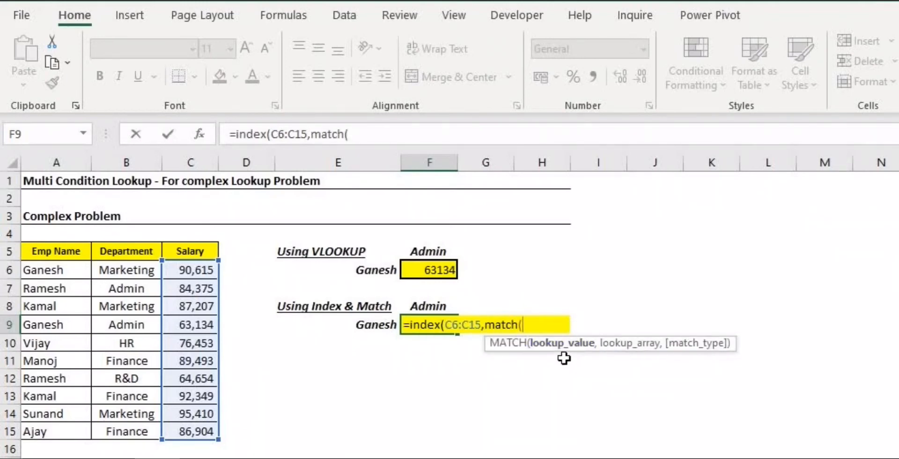
pyautogui.click(369, 323)
pyautogui.write('&')
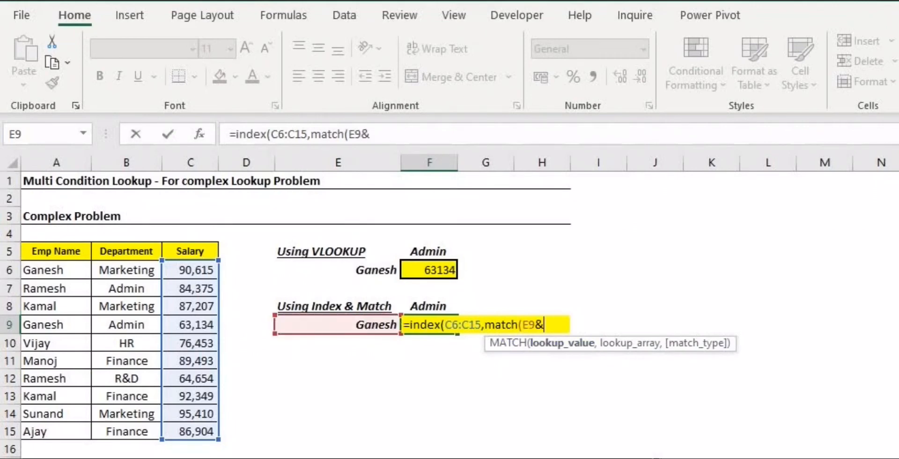
pyautogui.click(414, 302)
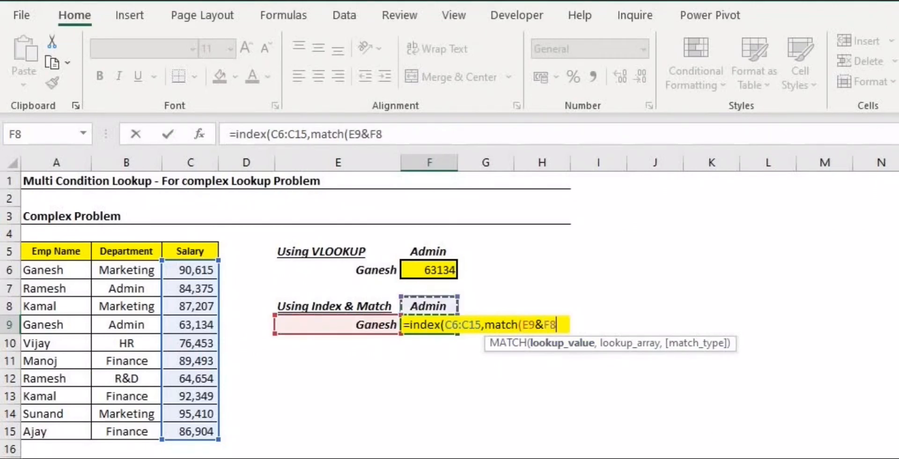
pyautogui.write(',')
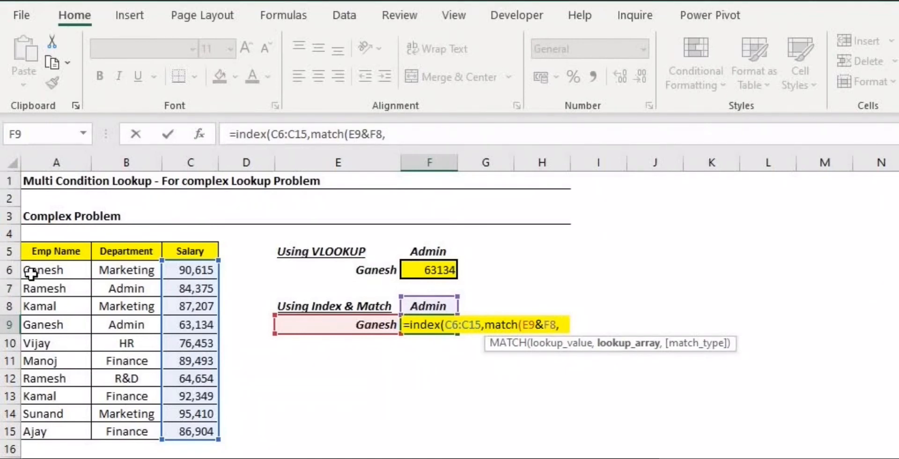
pyautogui.moveTo(42, 274); pyautogui.dragTo(125, 429)
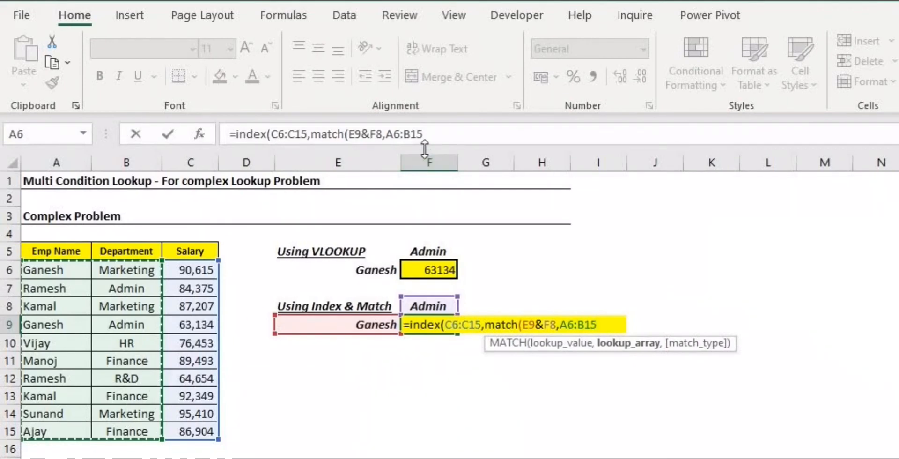
pyautogui.click(437, 136)
pyautogui.press('BackSpace')
pyautogui.press('BackSpace')
pyautogui.press('BackSpace')
pyautogui.press('BackSpace')
pyautogui.press('BackSpace')
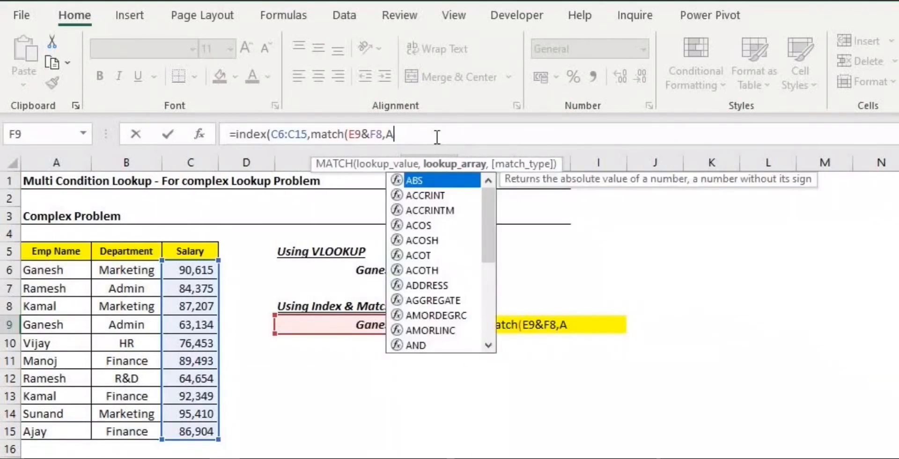
pyautogui.press('BackSpace')
# Step: Give MATCH the joined name and department ranges A6:A15&B6:B15 as its lookup array
pyautogui.moveTo(56, 269); pyautogui.dragTo(44, 432)
pyautogui.write('&')
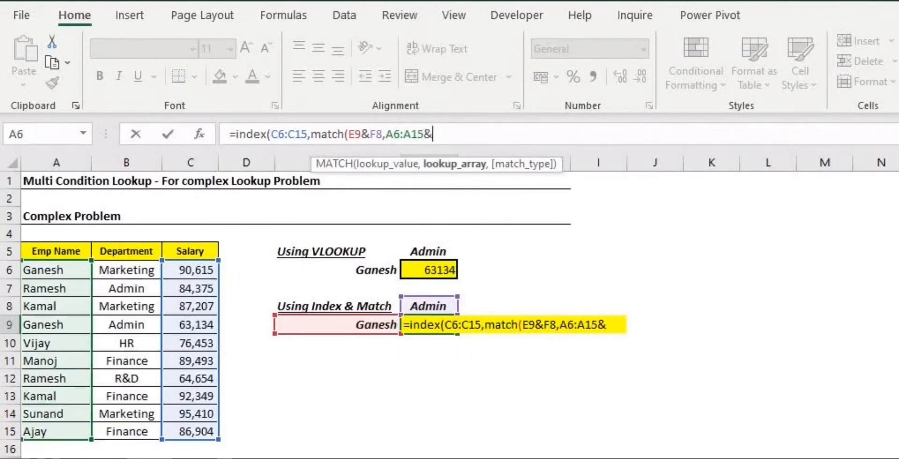
pyautogui.moveTo(133, 271); pyautogui.dragTo(135, 428)
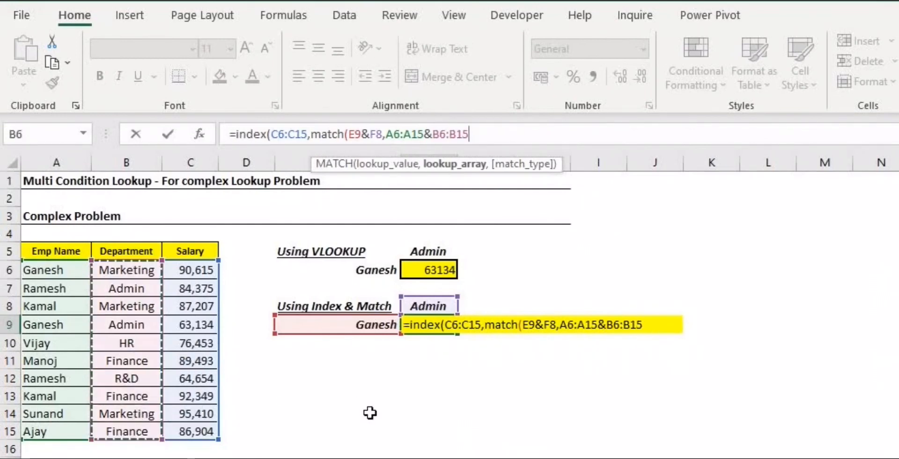
pyautogui.write(',')
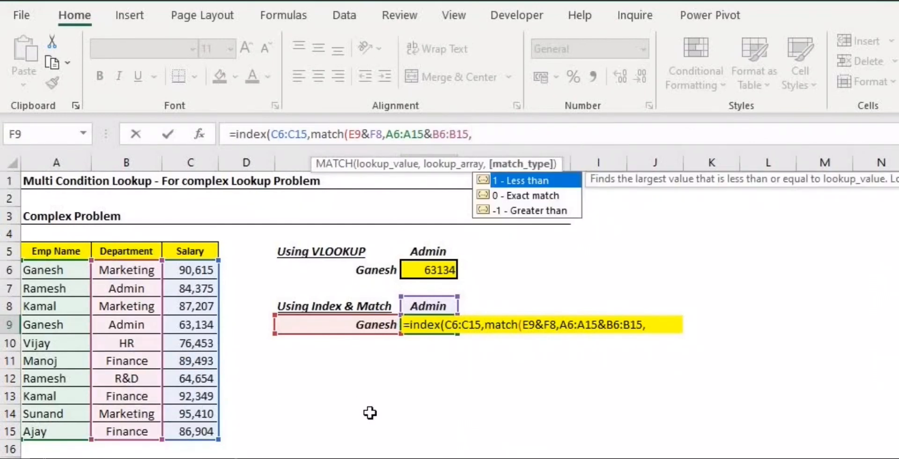
# Step: Set the MATCH type to 0 for an exact match, close both functions and enter the formula in F9
pyautogui.doubleClick(520, 195)
pyautogui.write('),')
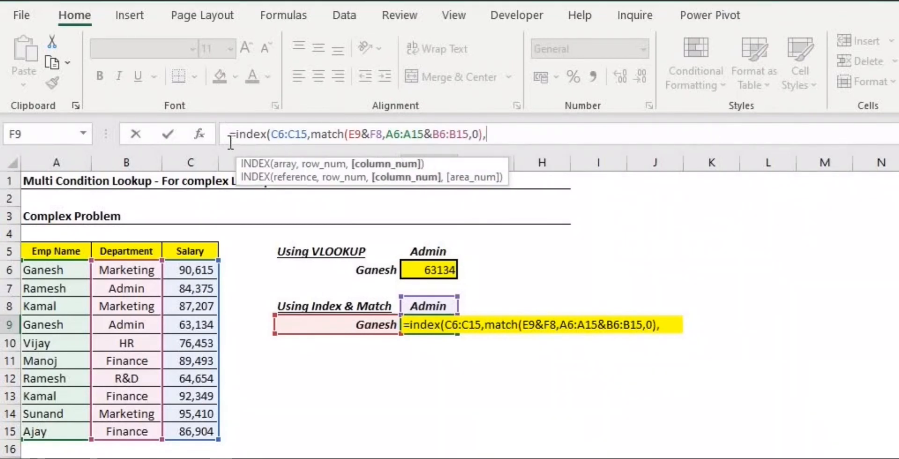
pyautogui.press('BackSpace')
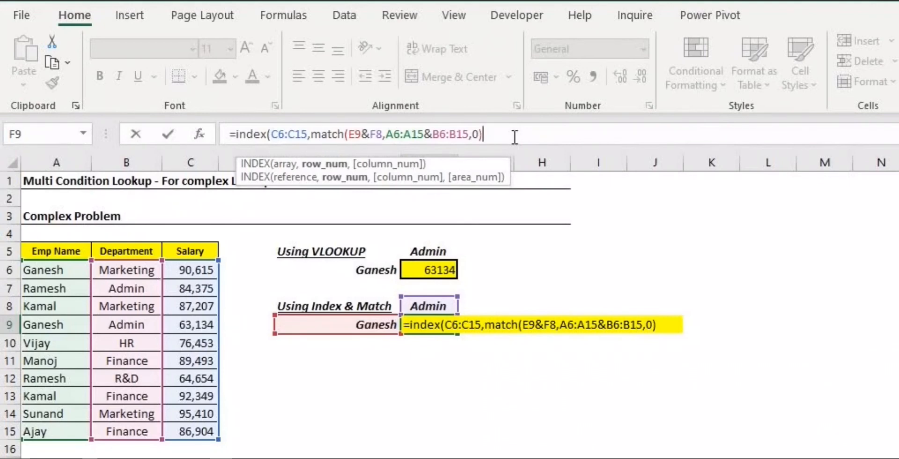
pyautogui.write(')')
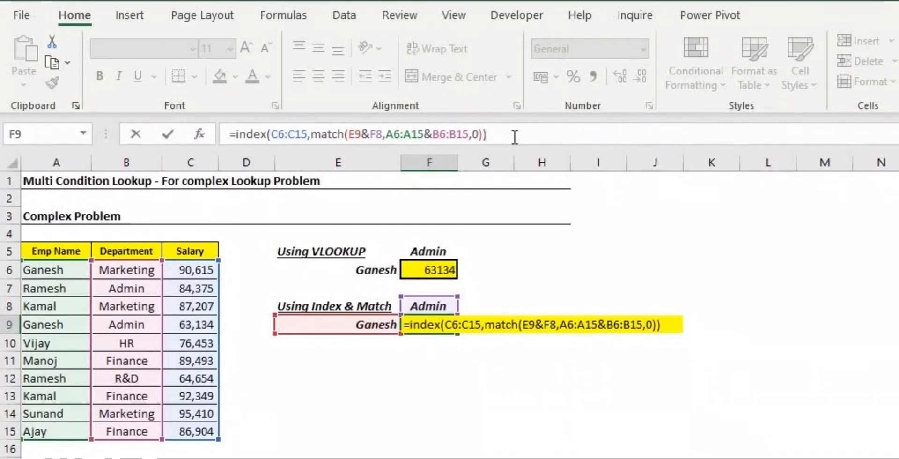
pyautogui.press('Return')
pyautogui.press('Up')
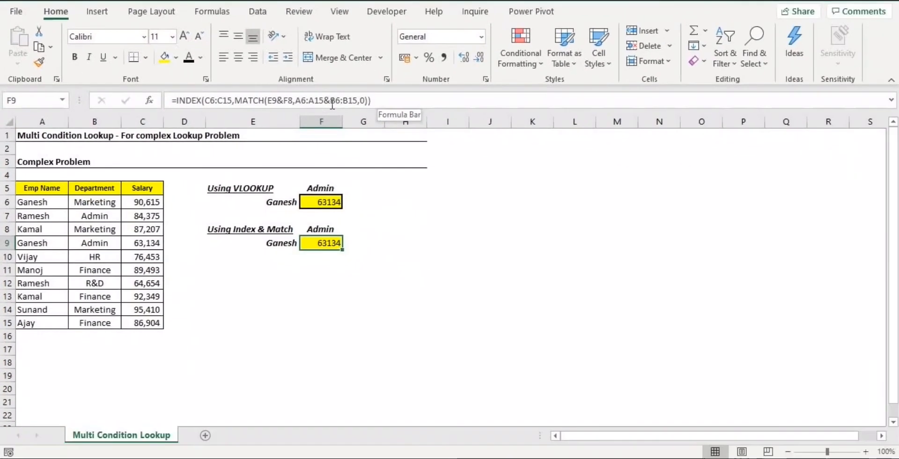
# Step: Review the INDEX and MATCH formula in F9 and compare its result with the VLOOKUP result in F6
pyautogui.click(441, 135)
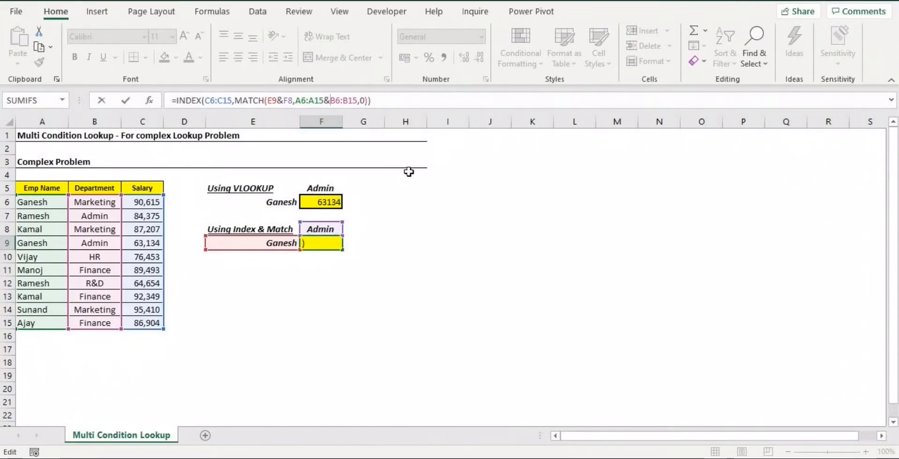
pyautogui.hotkey('ctrl', 'Return')
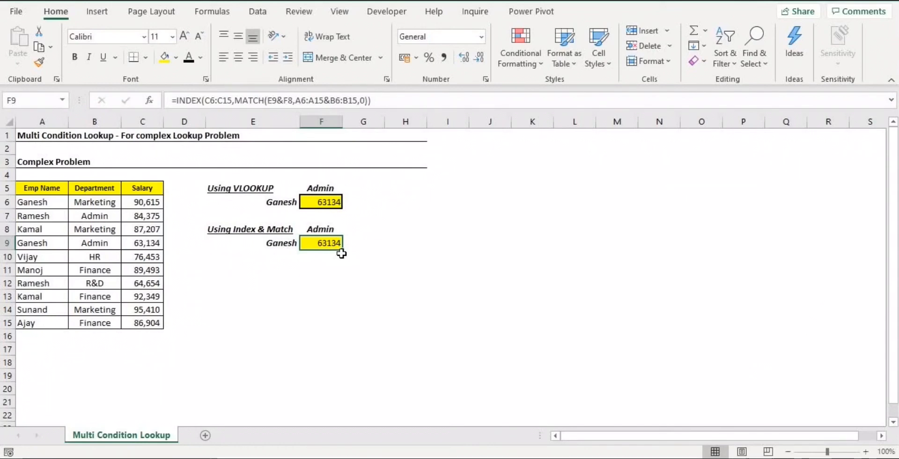
pyautogui.click(325, 204)
pyautogui.click(326, 256)
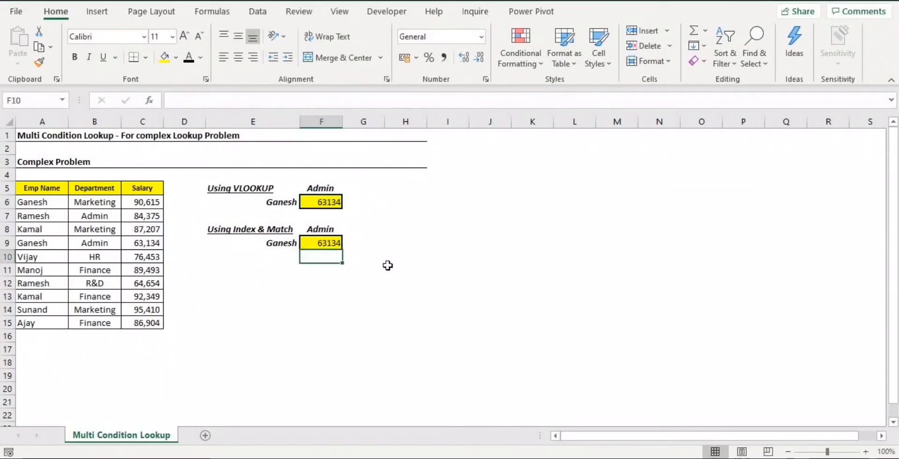
pyautogui.click(323, 244)
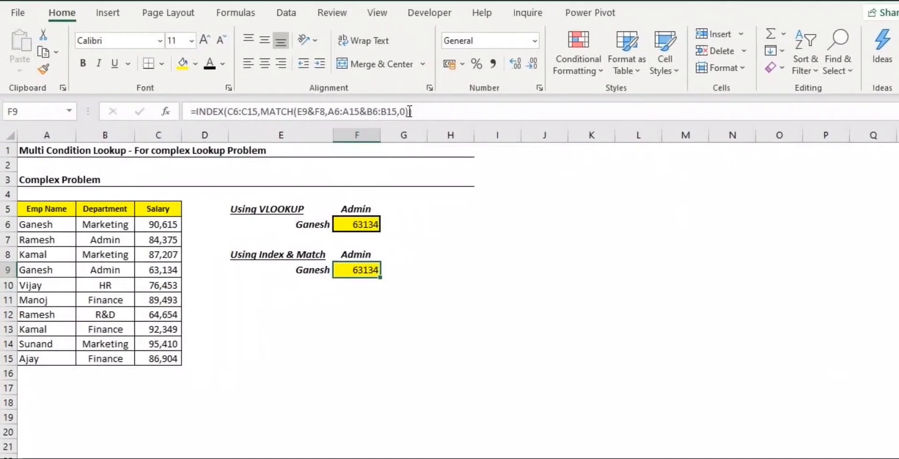
# Step: Try adding a column number argument after MATCH in the INDEX formula in F9
pyautogui.click(409, 111)
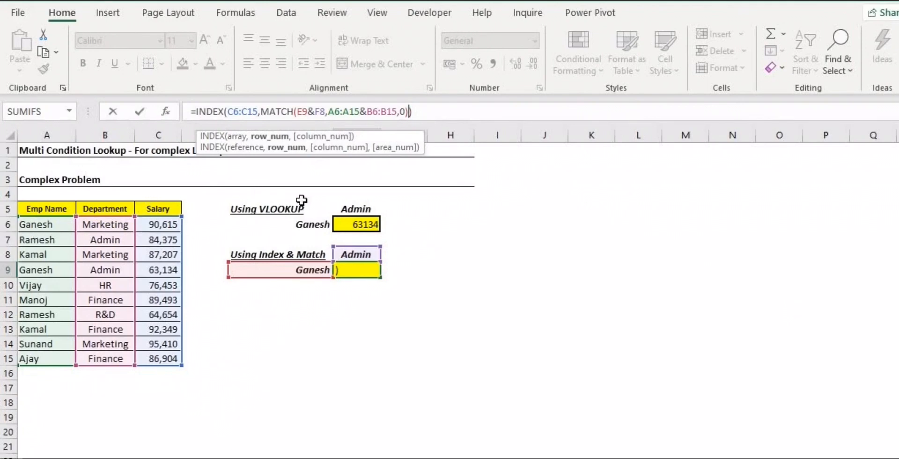
pyautogui.write(',')
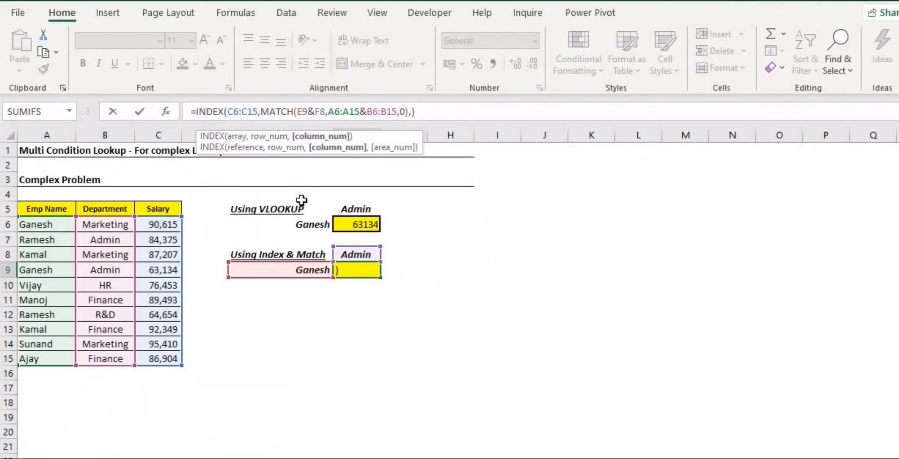
pyautogui.press('BackSpace')
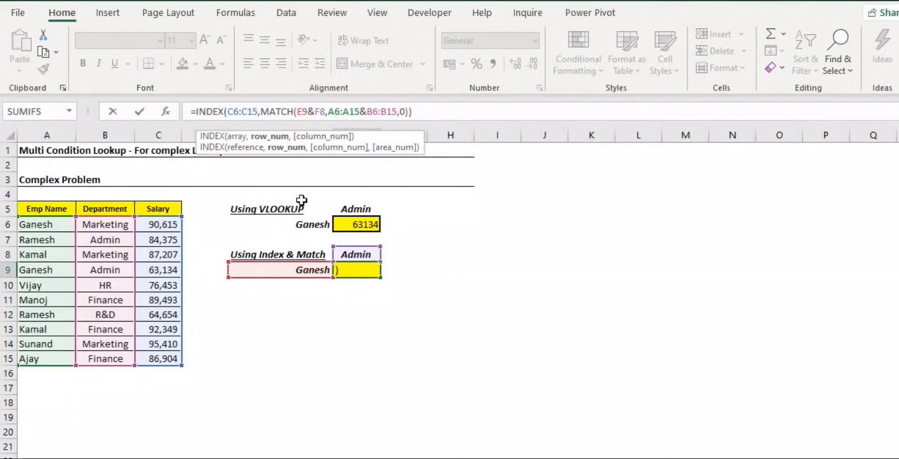
pyautogui.write(')')
pyautogui.press('Return')
pyautogui.press('Up')
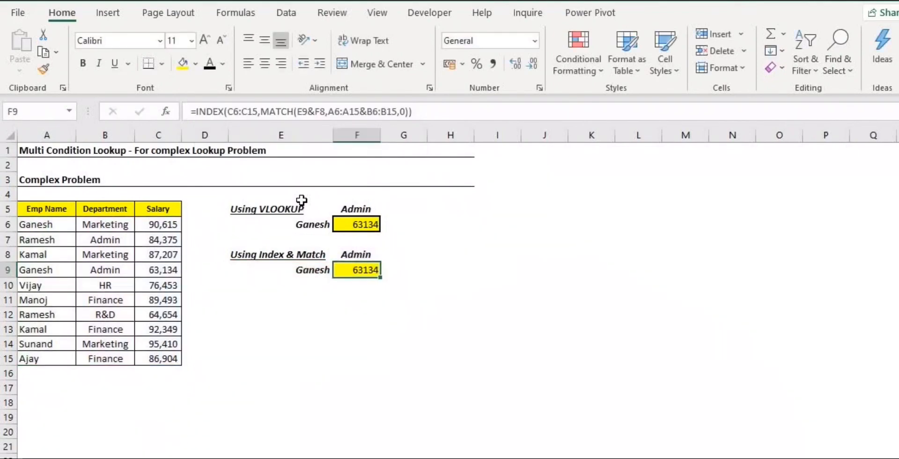